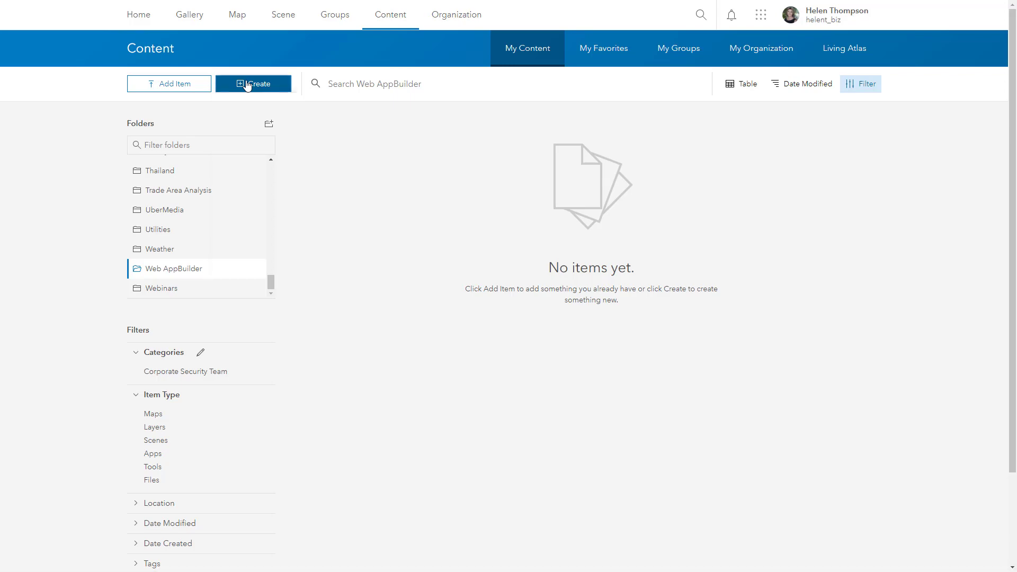
Create a 2D Web AppBuilder app titled "Business Analyst Widget" with the tag Business Analyst and the summary "Business Analyst Widget".
left_click(246, 85)
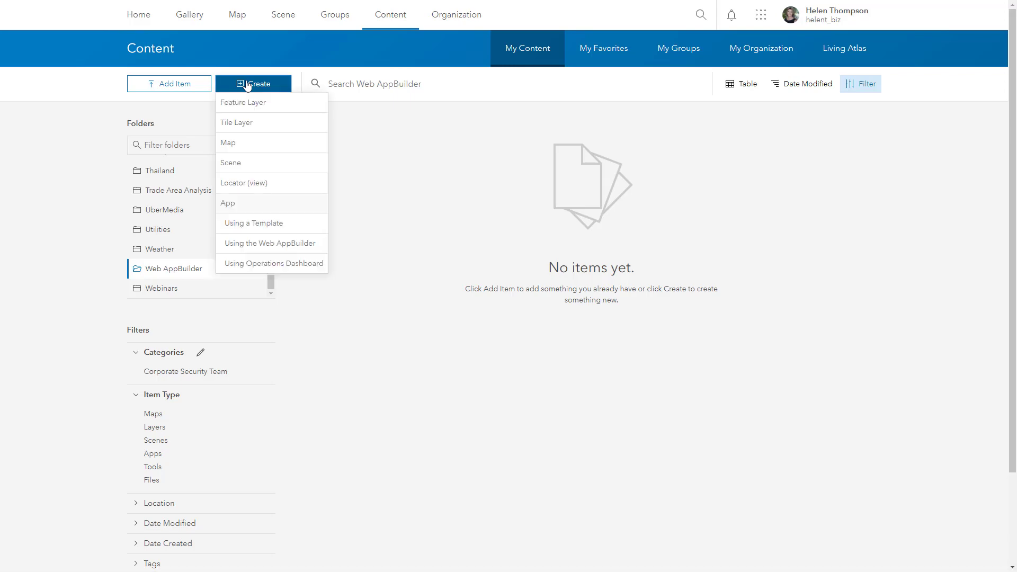
left_click(244, 243)
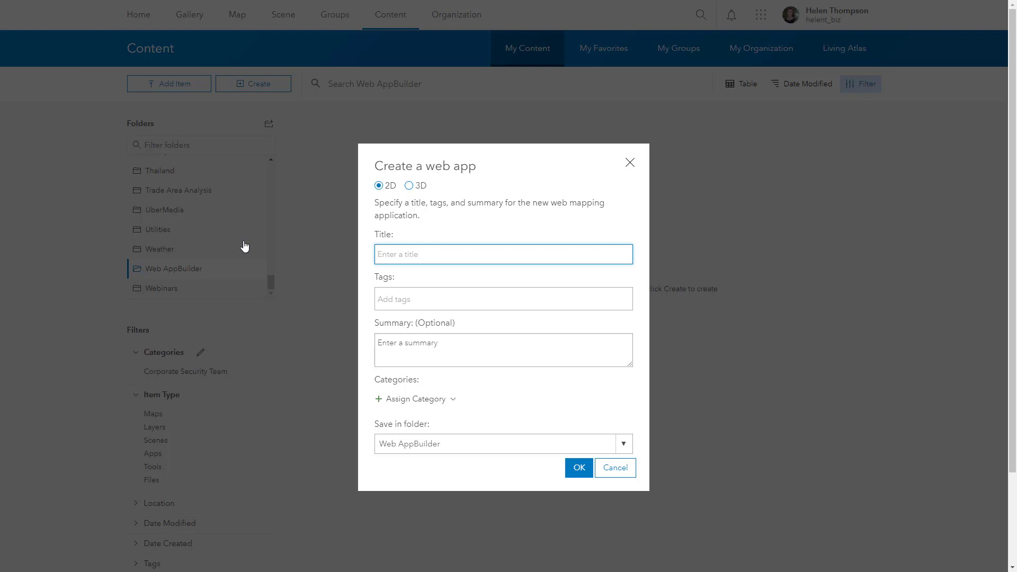
type("Business Analyst Widget")
left_click(390, 307)
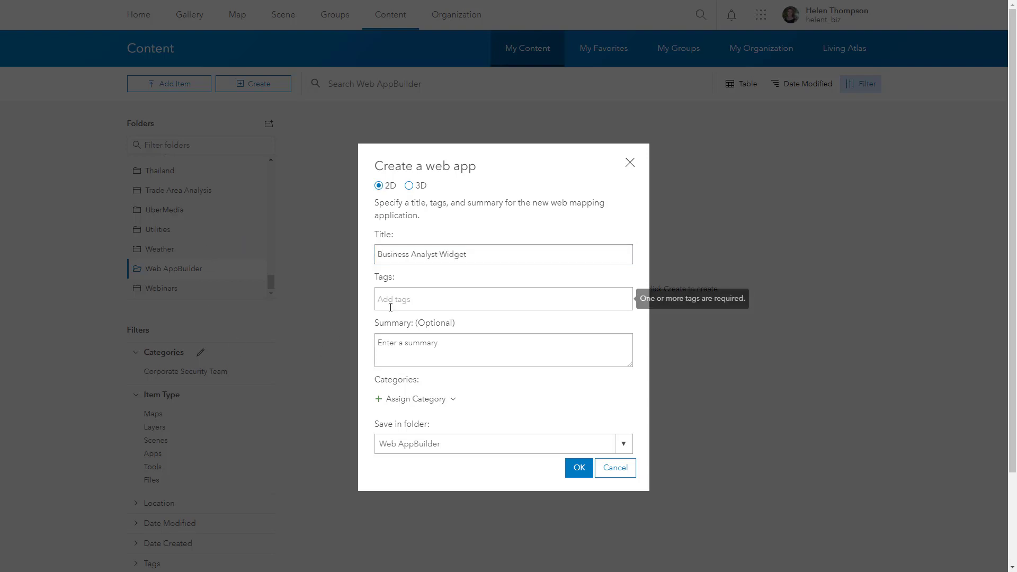
type("Busin")
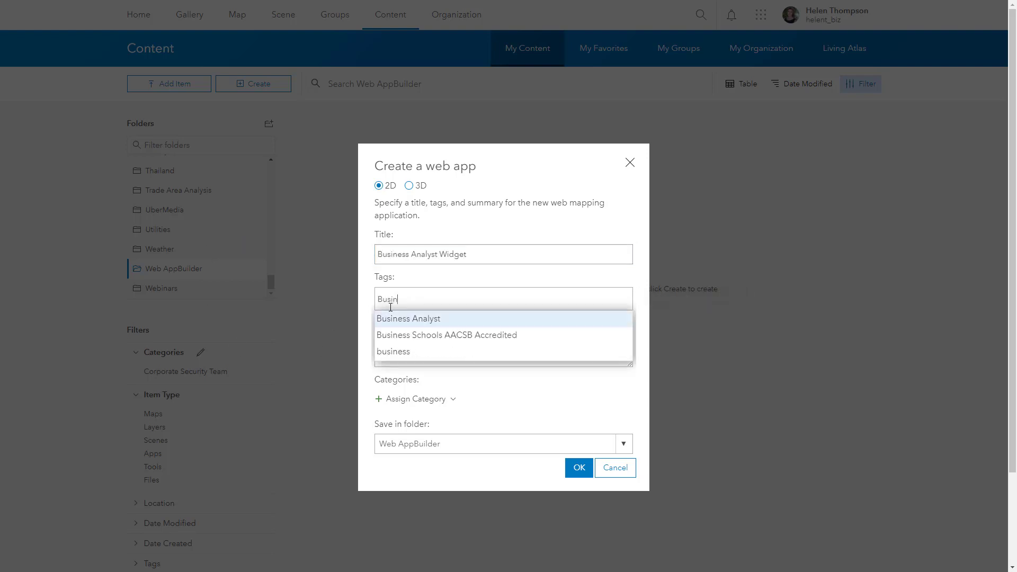
left_click(398, 319)
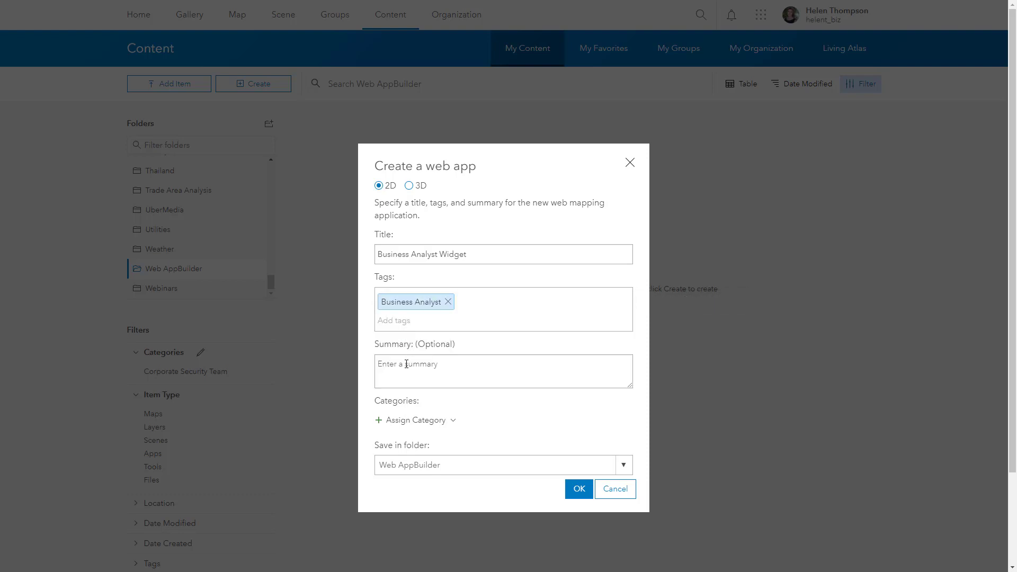
left_click(406, 364)
type("Business Analyst Widget")
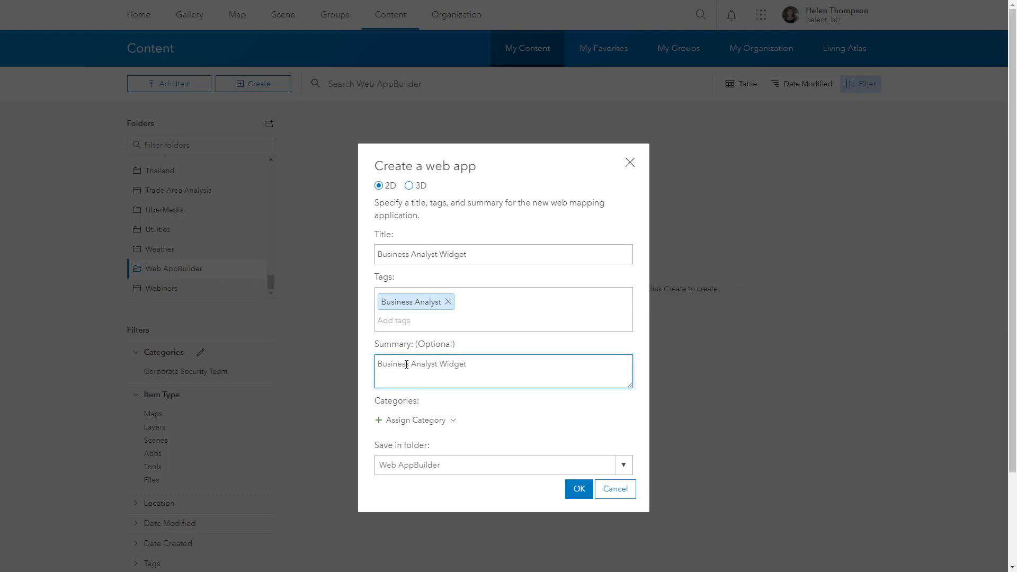
left_click(579, 490)
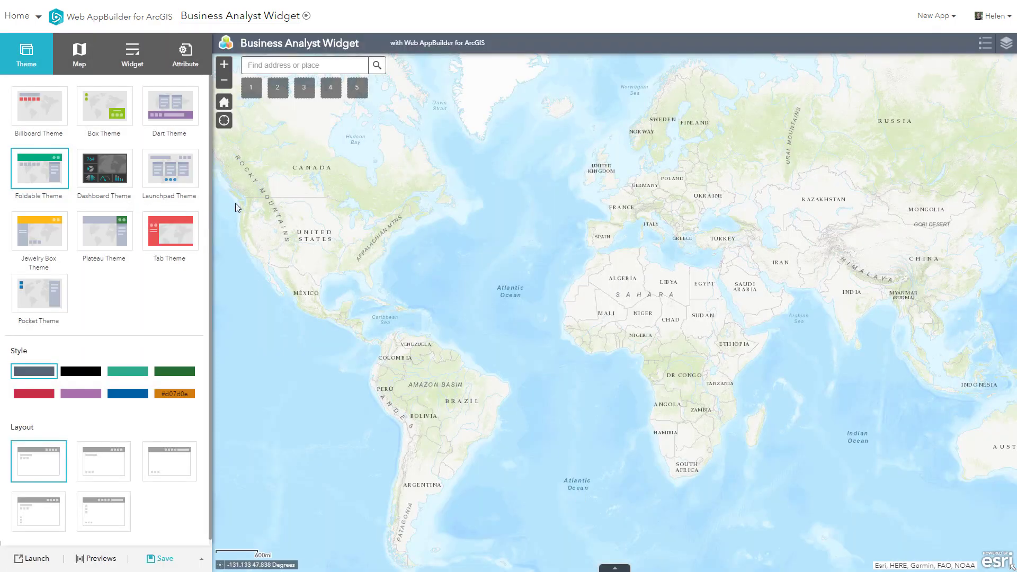
Add the Business Analyst widget to the app's first empty widget placeholder.
left_click(129, 58)
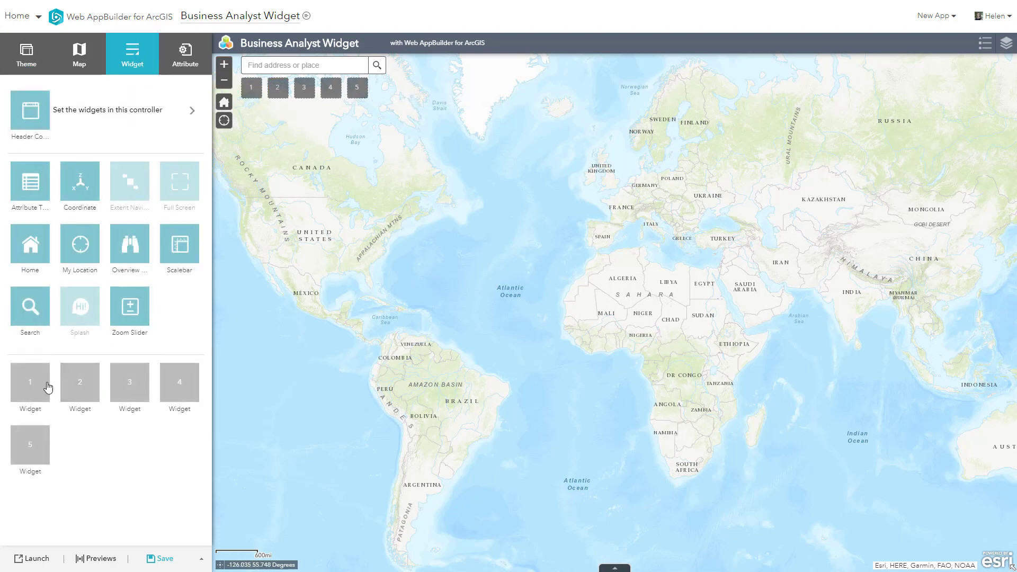
left_click(31, 387)
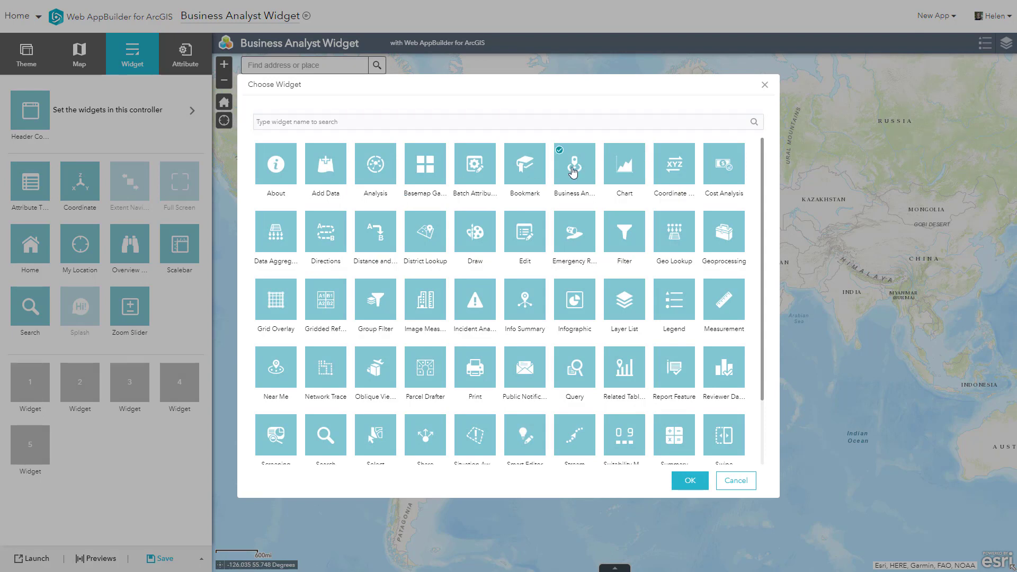
left_click(688, 482)
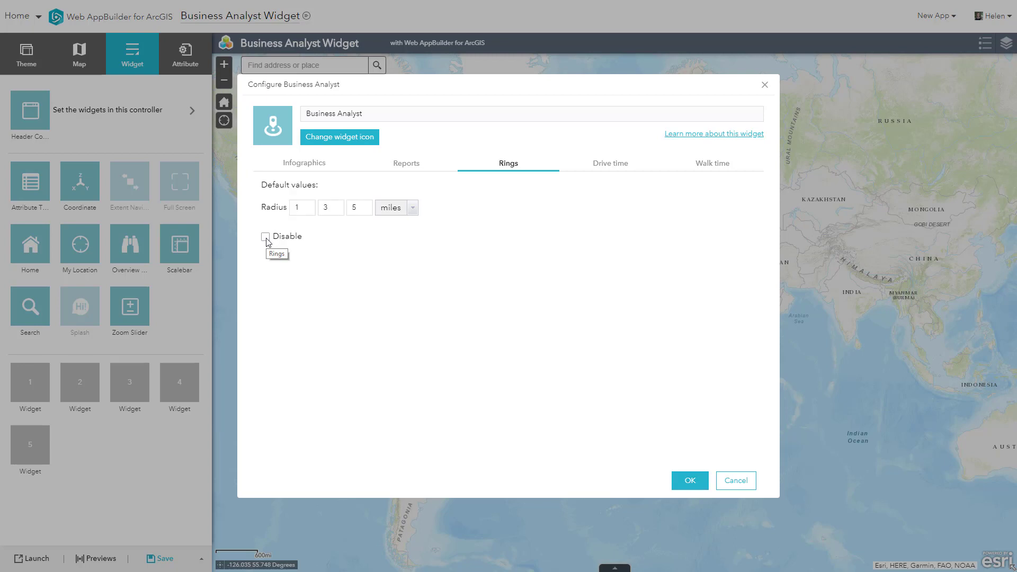
Disable the rings and walk time options in the Business Analyst widget configuration.
left_click(266, 238)
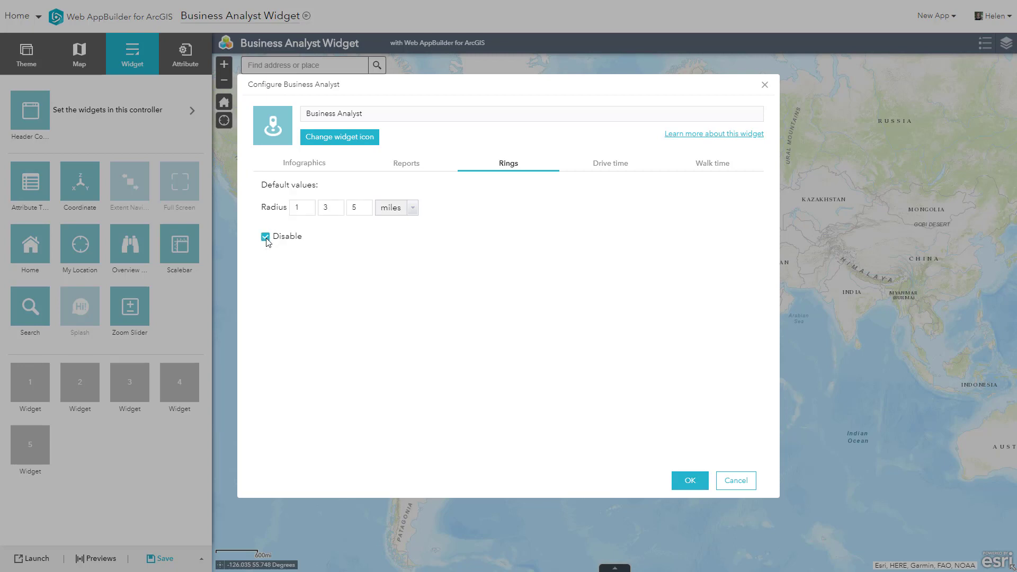
left_click(704, 165)
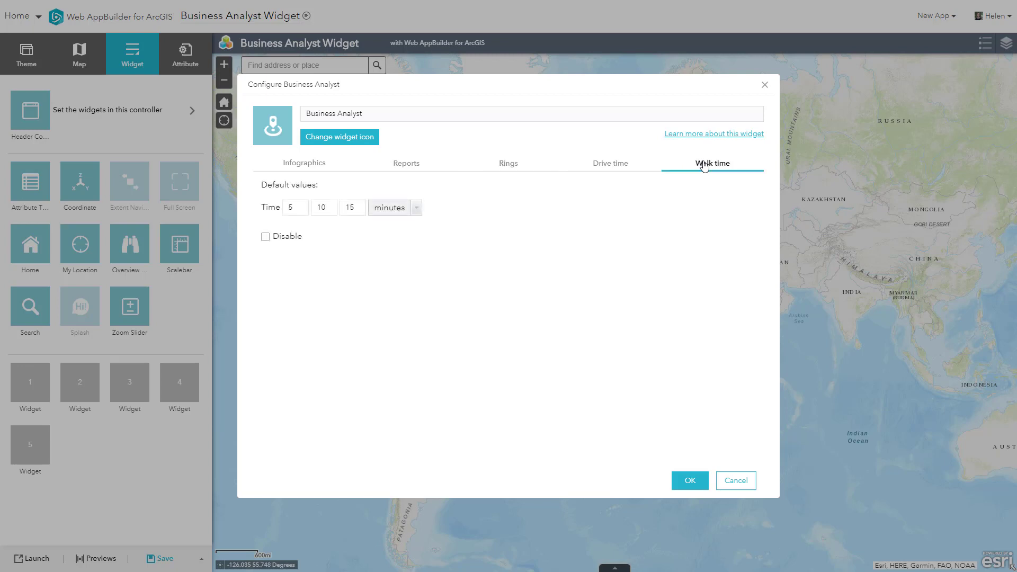
left_click(265, 237)
Clear the third default drive time value, keeping only 5 and 10 minutes.
left_click(610, 166)
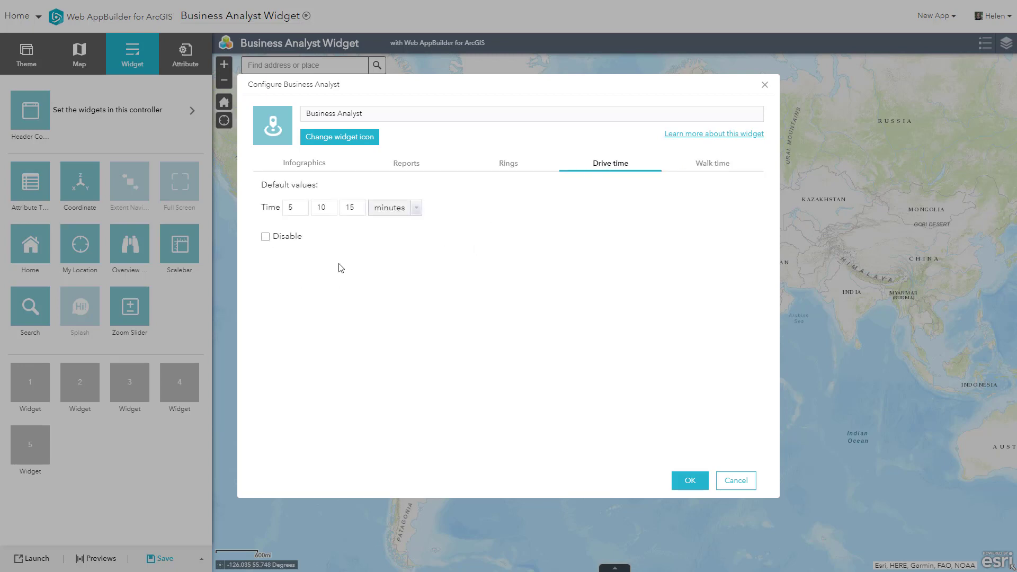
left_click_drag(355, 207, 345, 209)
key("BackSpace")
Disable reports in the widget and exclude My Infographics and Shared Infographics from the available infographics.
left_click(407, 169)
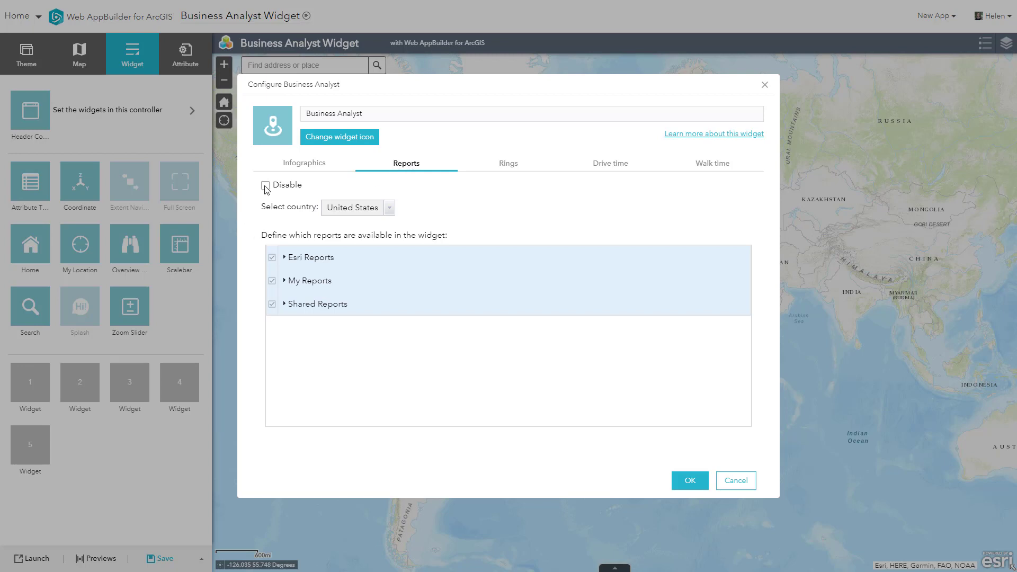
left_click(300, 168)
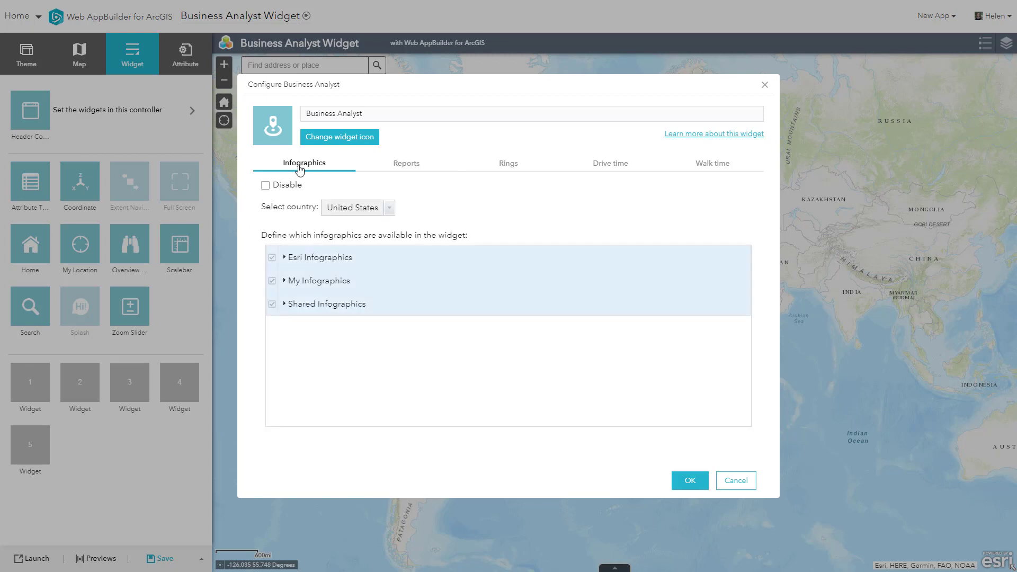
left_click(272, 281)
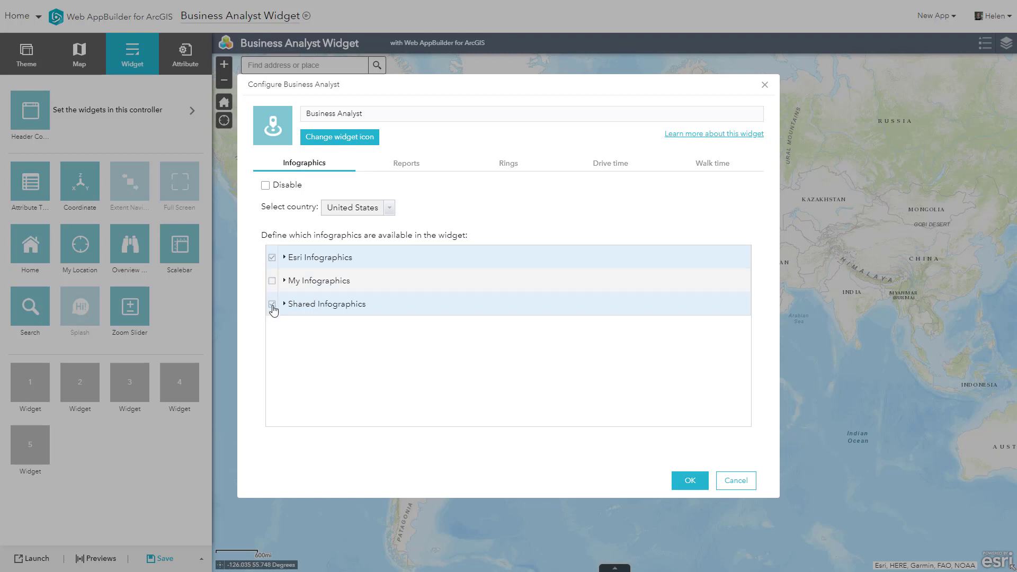
left_click(272, 304)
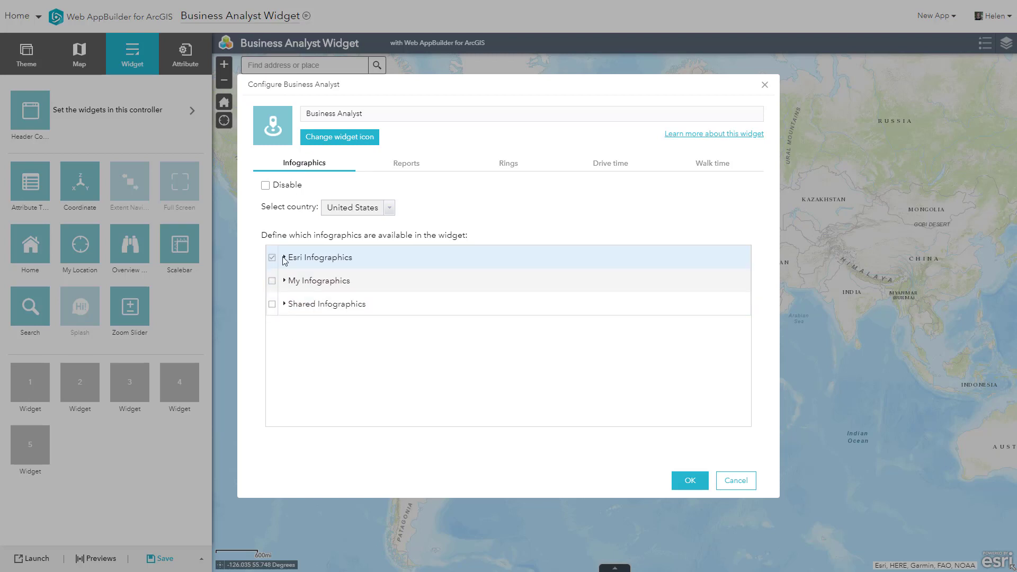
Limit the Esri Infographics to Commute Profile and Employment Overview, and accept the widget configuration.
left_click(284, 258)
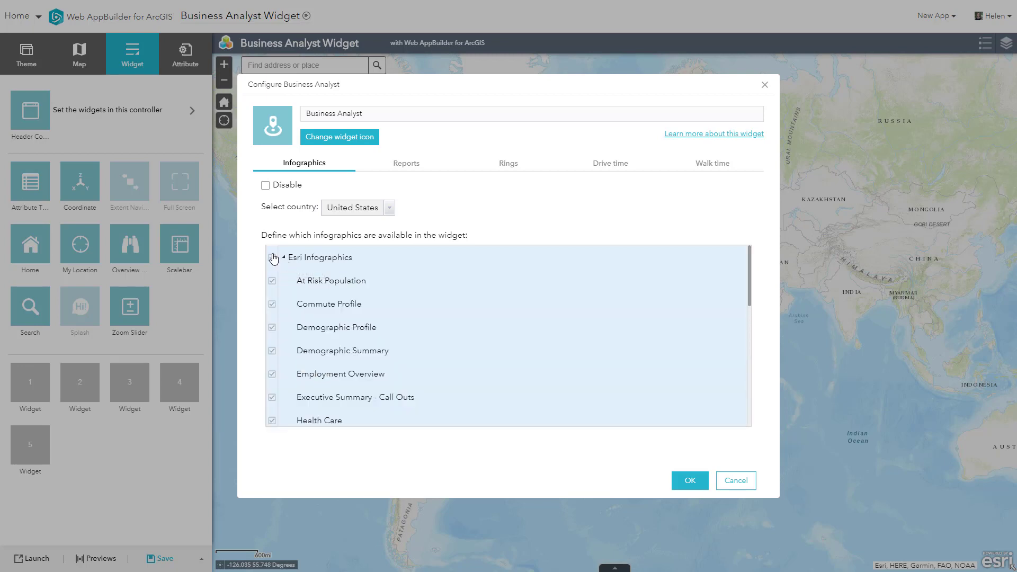
left_click(272, 258)
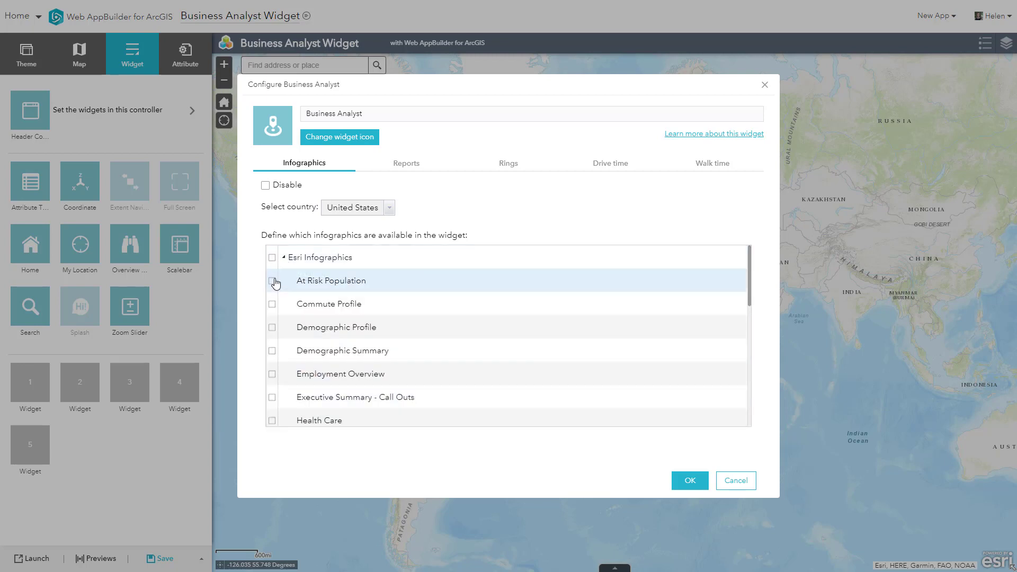
left_click(271, 305)
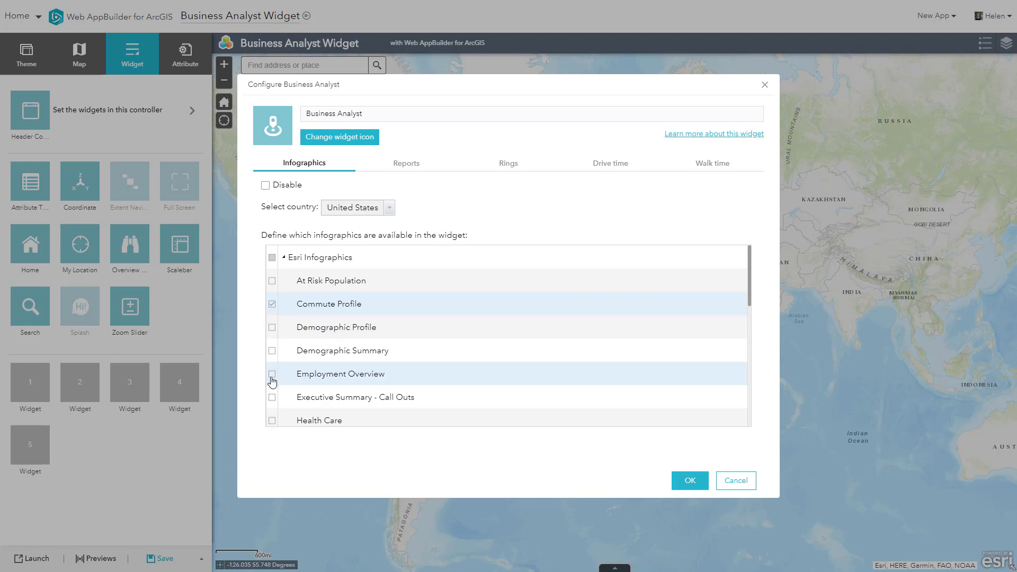
left_click(272, 375)
left_click(690, 481)
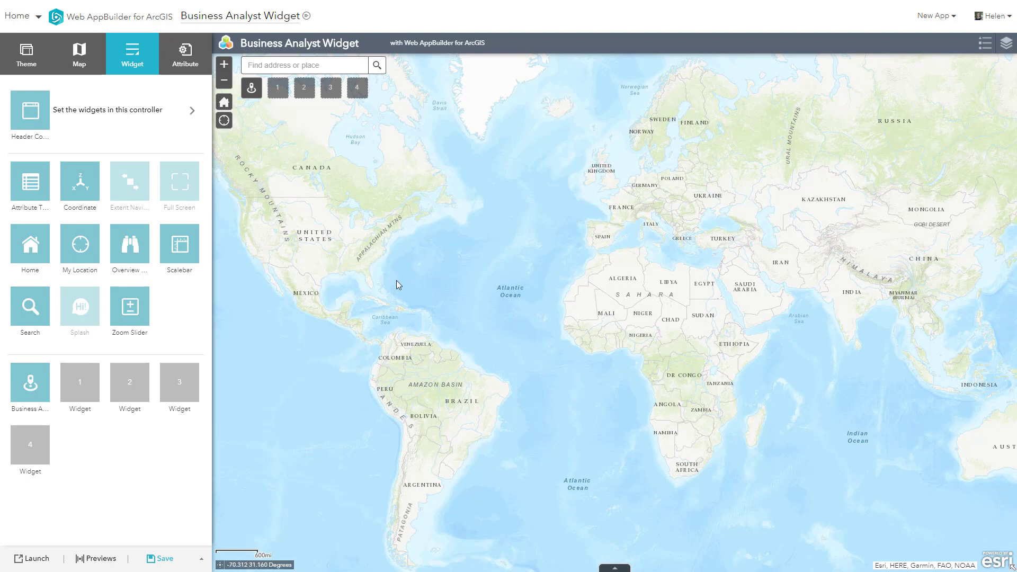
Save the app from its device preview and launch it.
left_click(108, 563)
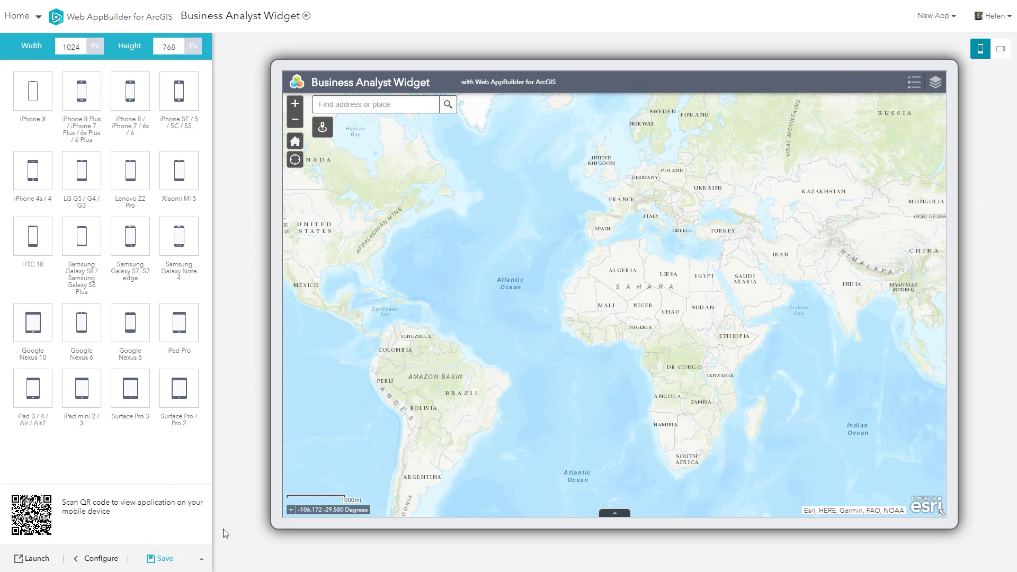
left_click(164, 564)
left_click(36, 559)
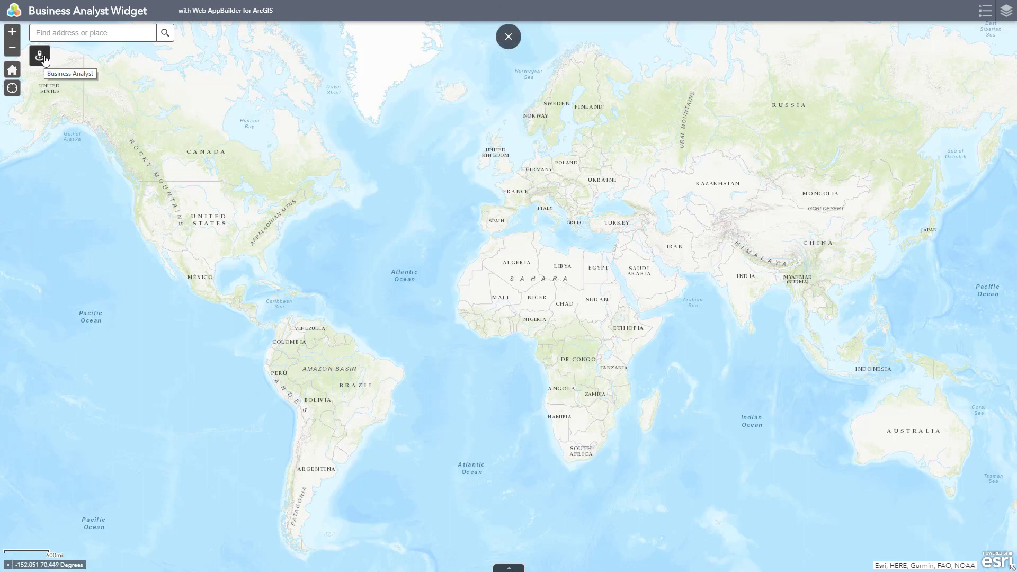
Find the Esri location in Redlands with the Business Analyst widget and apply the 5 and 10 minute drive times.
left_click(40, 56)
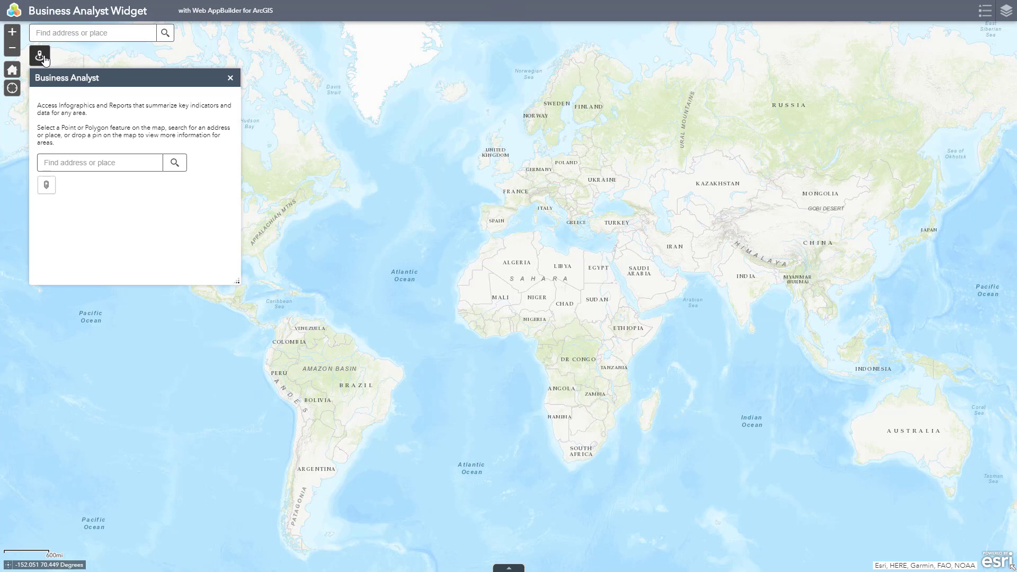
left_click(54, 163)
type("esri")
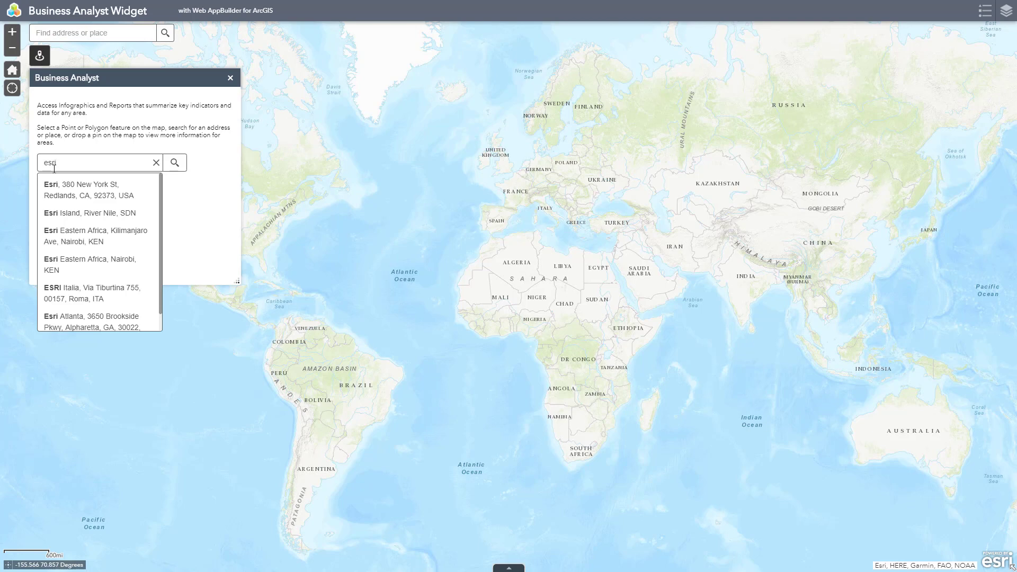
left_click(96, 191)
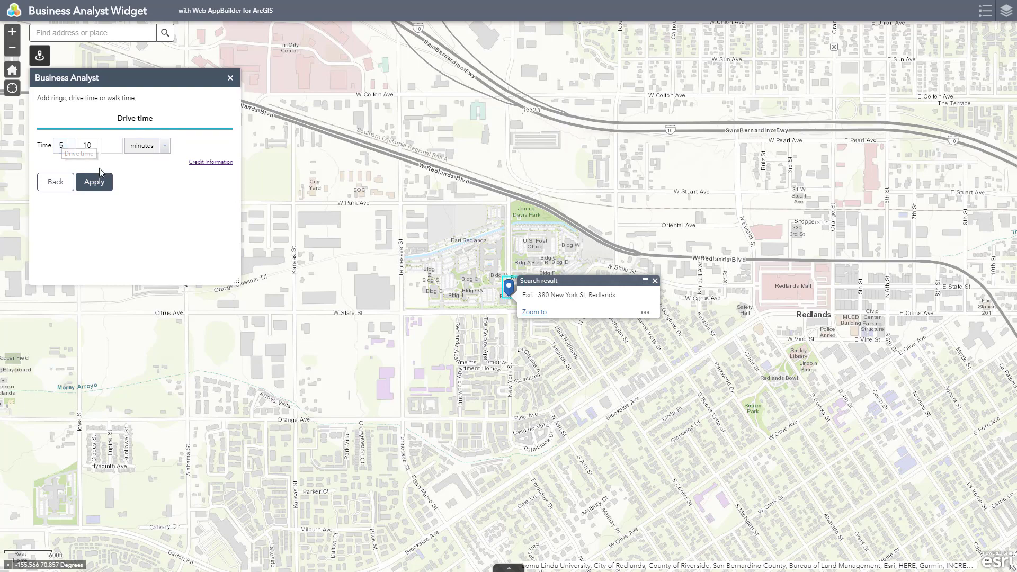
left_click(102, 184)
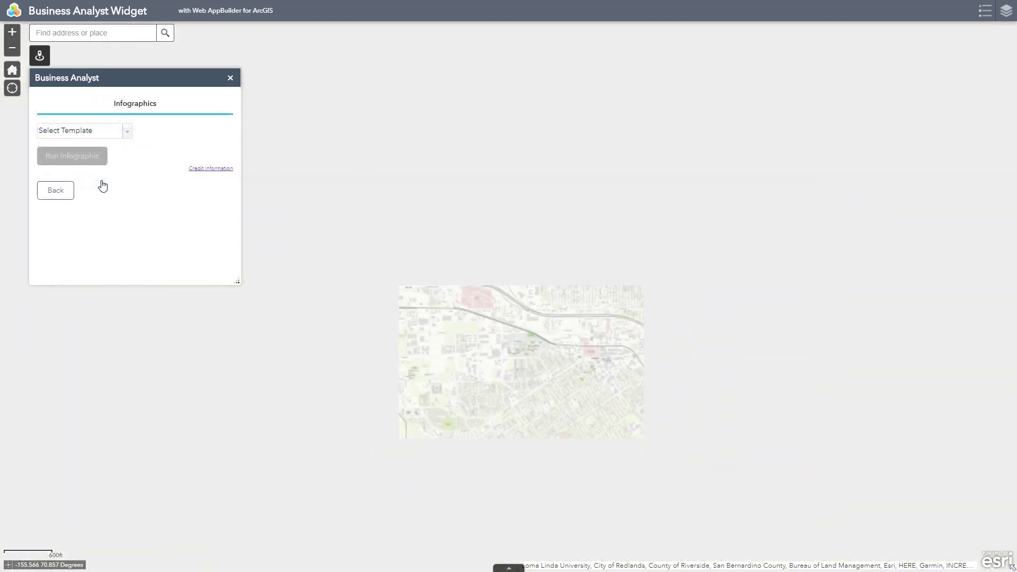
Run the Commute Profile infographic and switch it to the 10 minutes drive-time area.
left_click(127, 133)
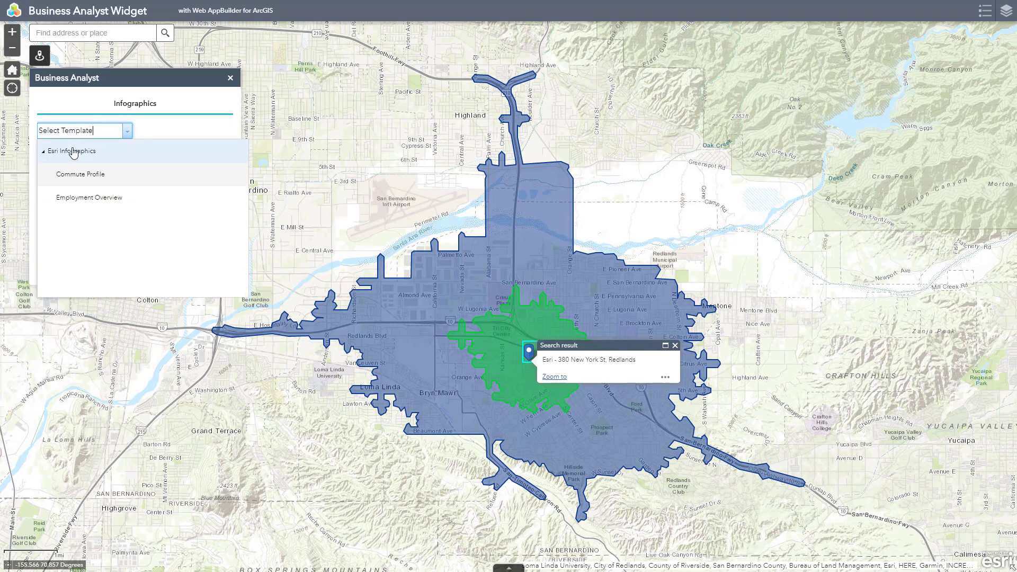
left_click(79, 174)
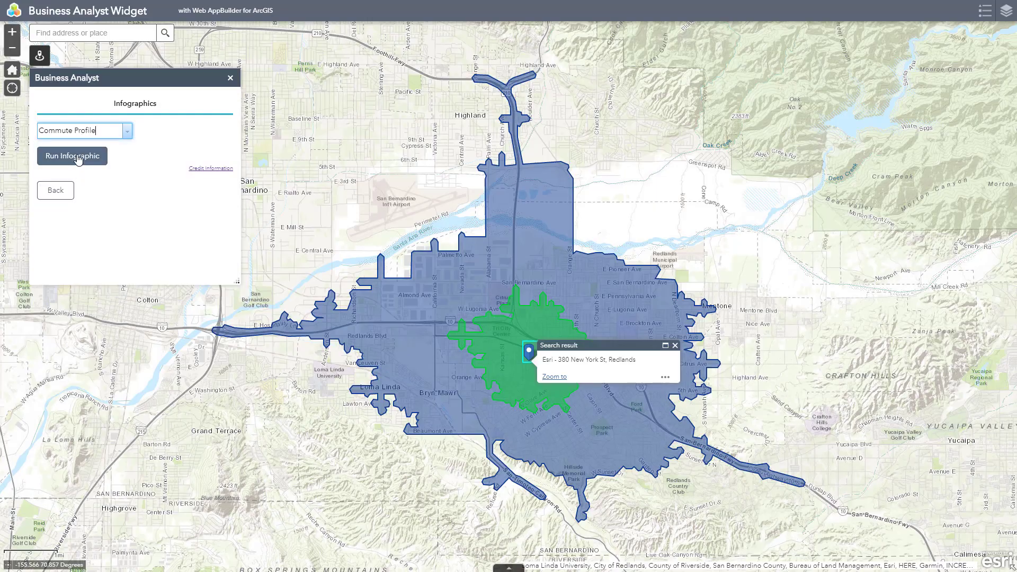
left_click(78, 158)
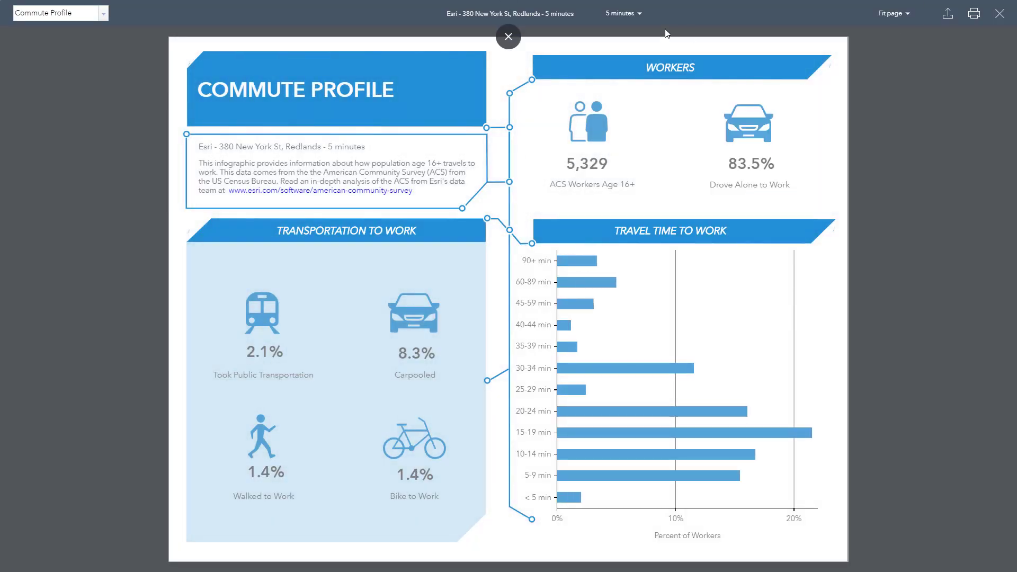
left_click(642, 13)
left_click(624, 45)
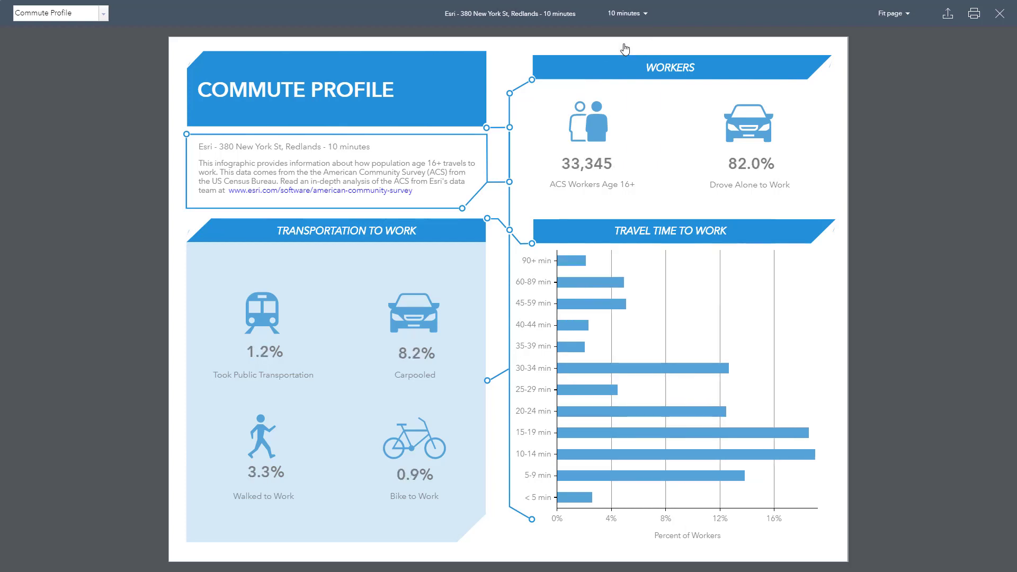
Switch to the Employment Overview infographic and set its zoom to Fit width.
left_click(104, 14)
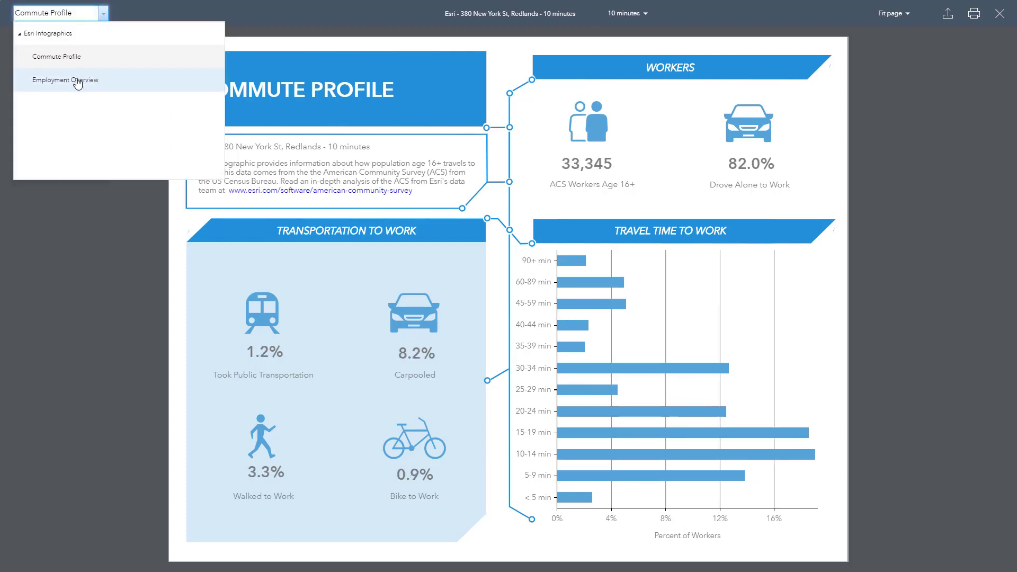
left_click(78, 84)
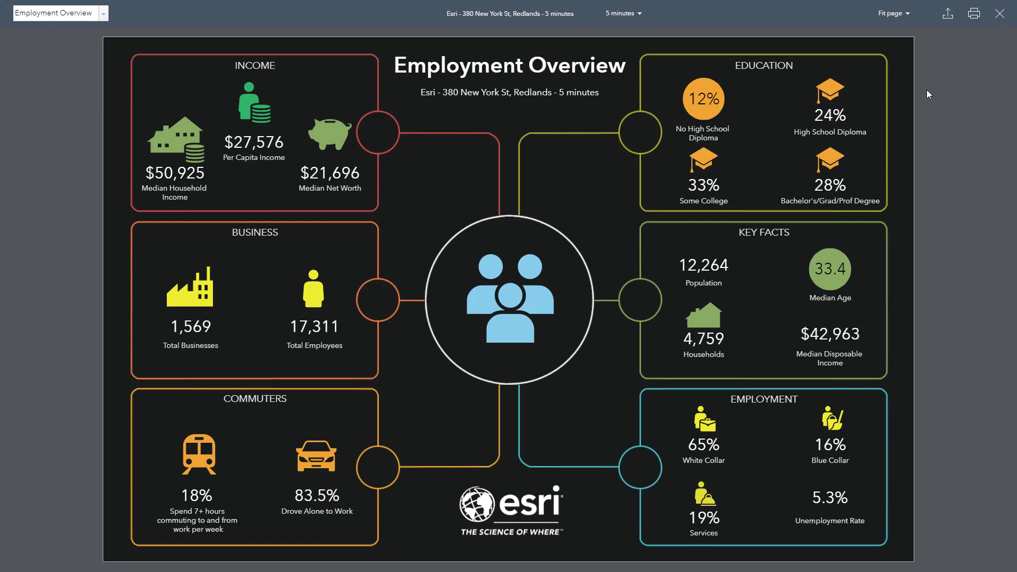
left_click(907, 16)
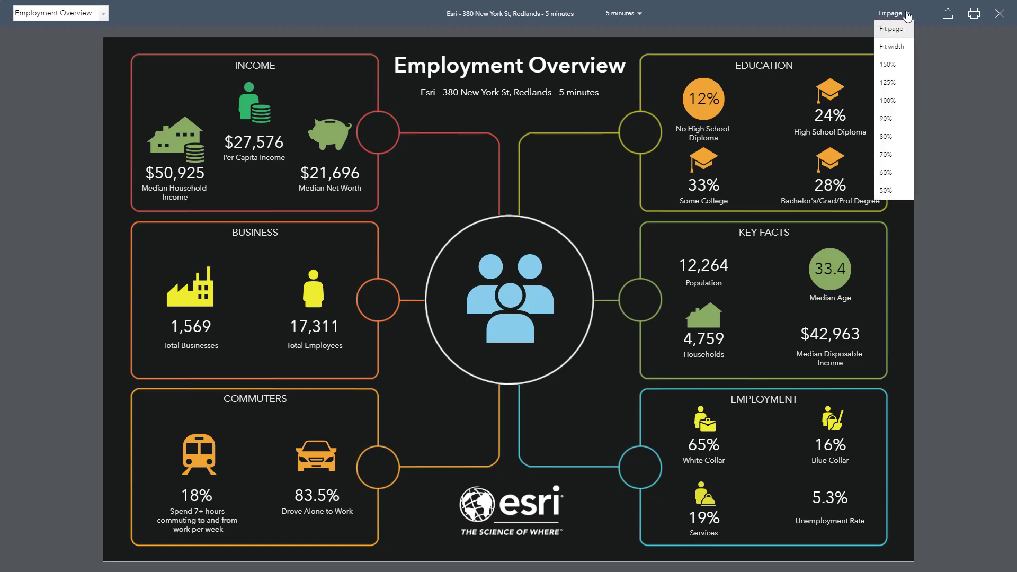
left_click(894, 49)
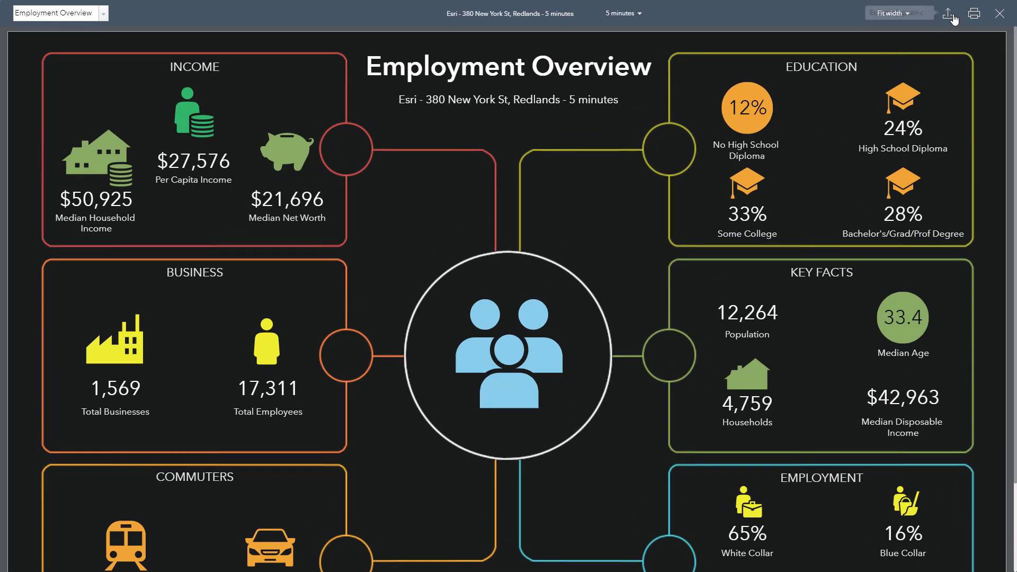
Examine the export formats offered for the Employment Overview infographic, then cancel the export and close the infographic.
left_click(947, 14)
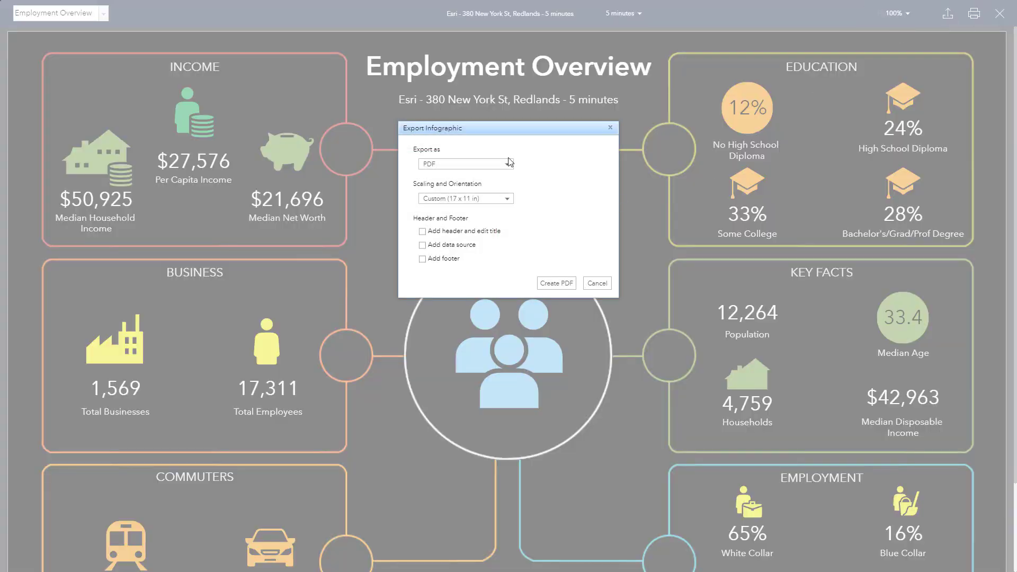
left_click(507, 166)
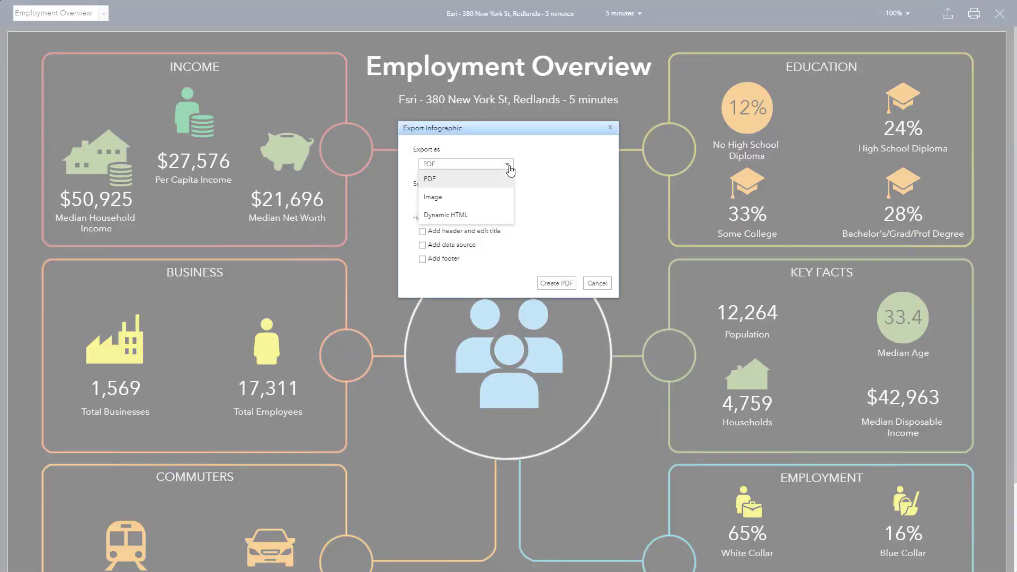
left_click(597, 283)
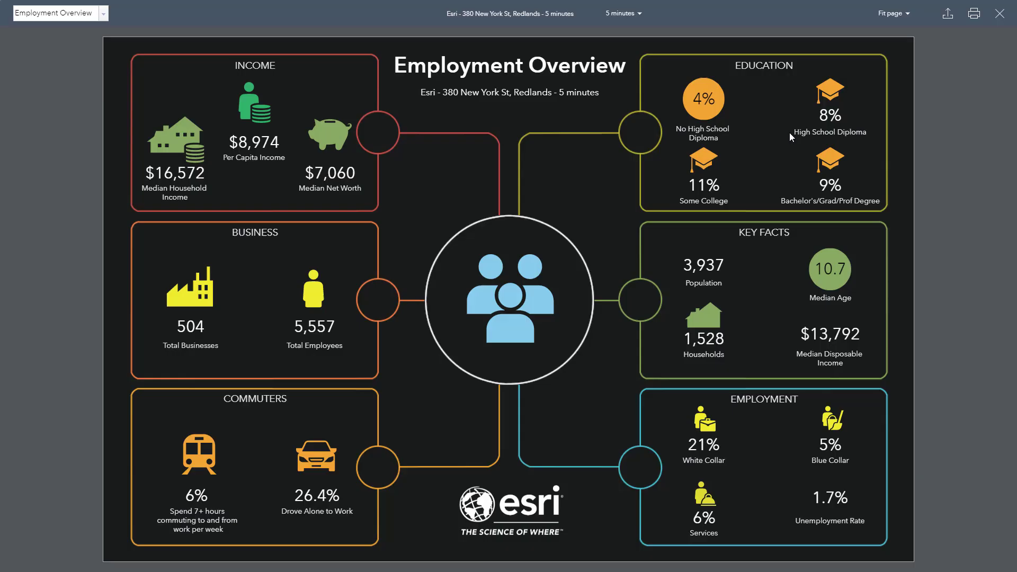
left_click(999, 14)
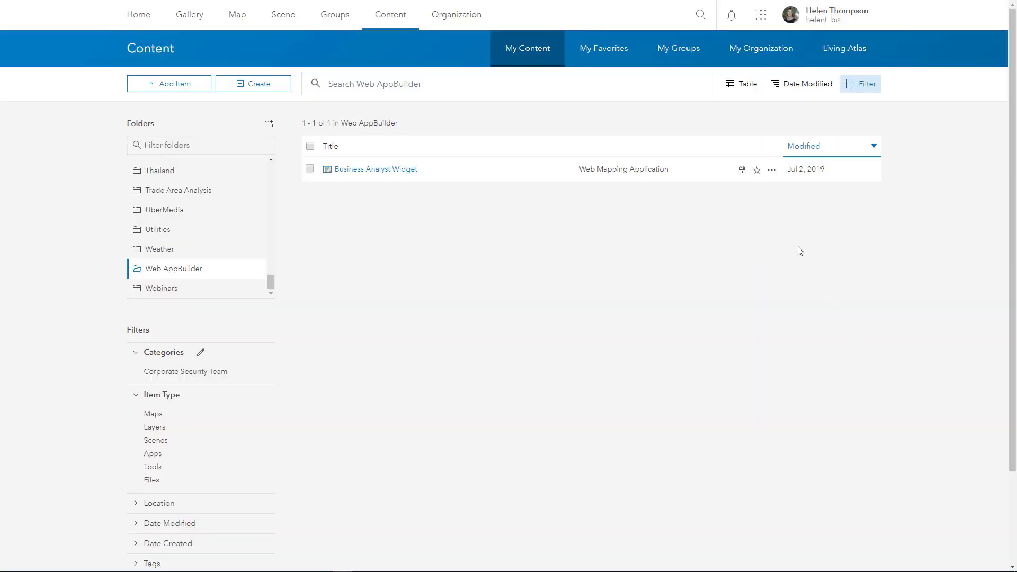
Open the Business Analyst Widget app from the Web AppBuilder folder for editing and bring up its Business Analyst widget configuration.
left_click(772, 170)
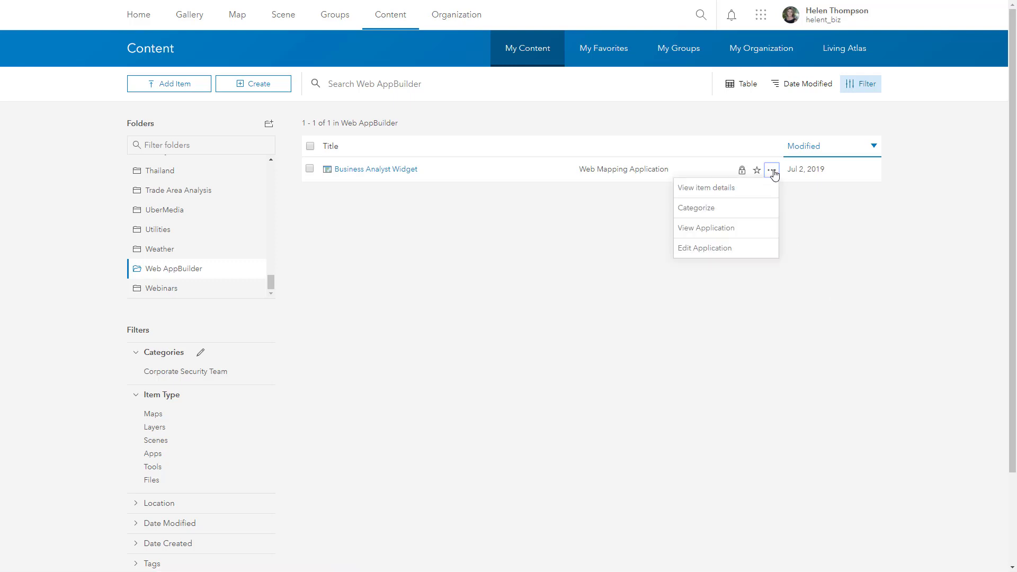
left_click(694, 249)
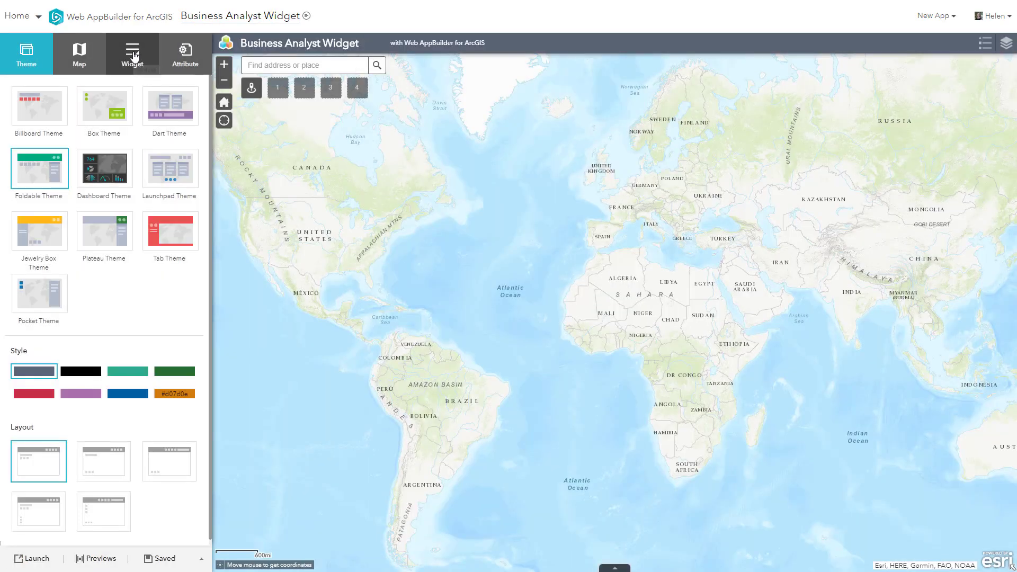
left_click(133, 58)
mouse_move(32, 385)
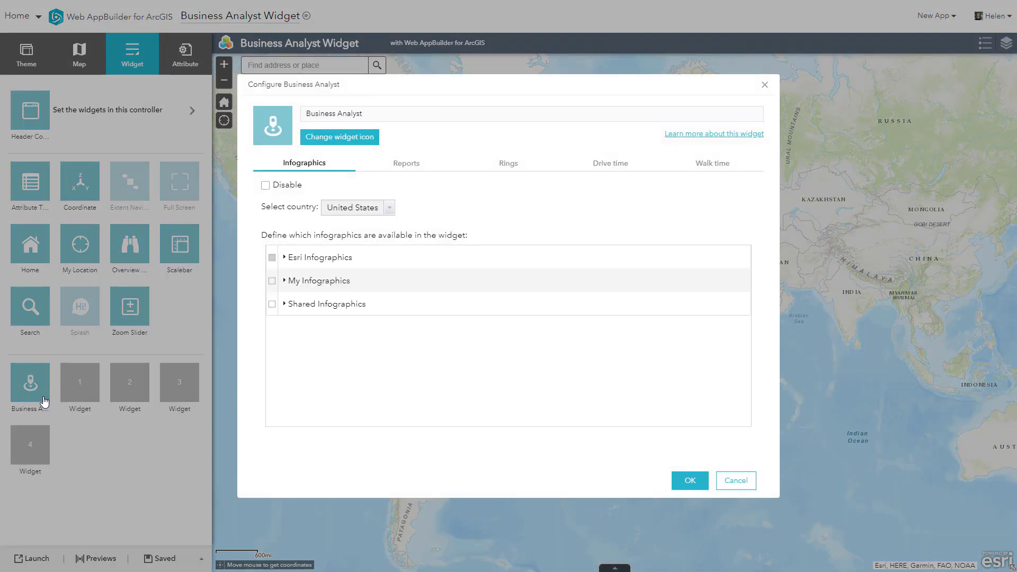
Add Key Facts to the Esri infographics available in the Business Analyst widget and accept the configuration.
left_click(284, 258)
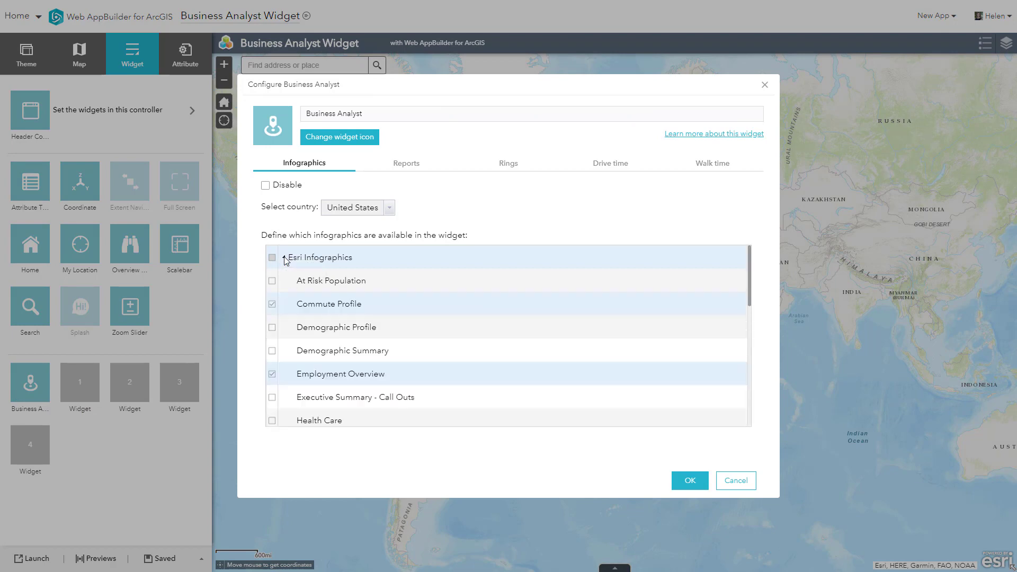
scroll(322, 306, "down", 1)
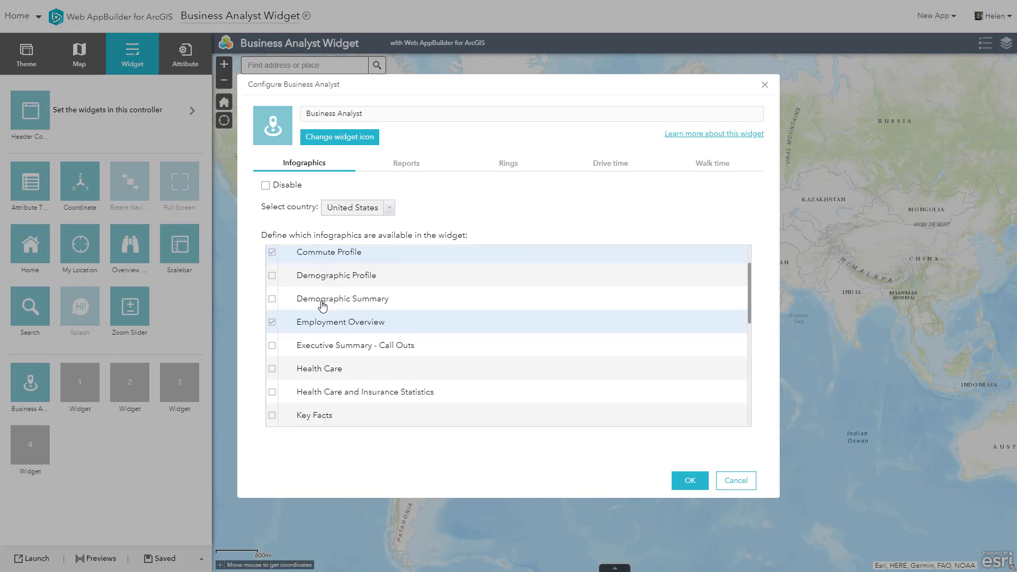
scroll(321, 307, "down", 3)
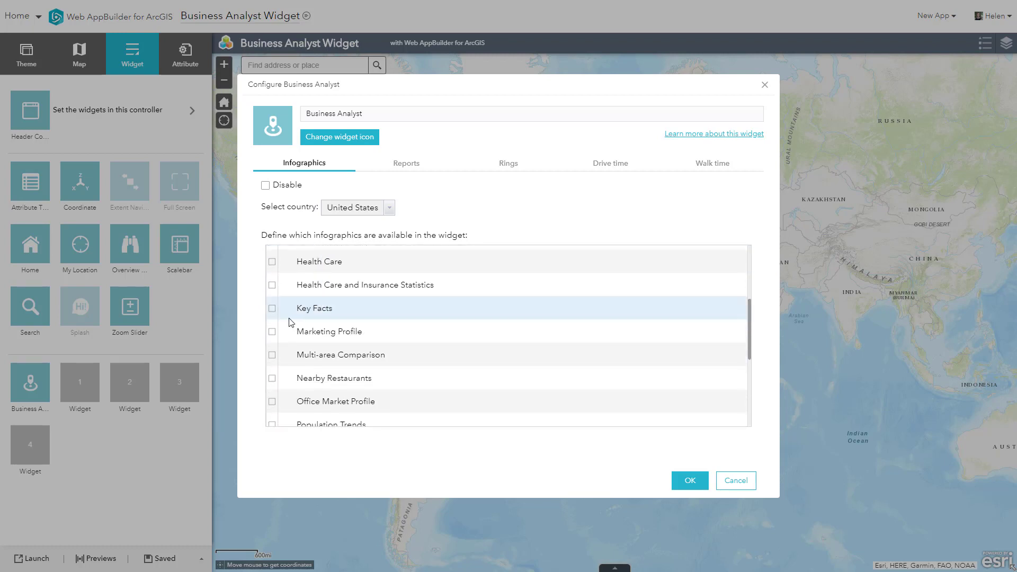
left_click(271, 309)
left_click(689, 482)
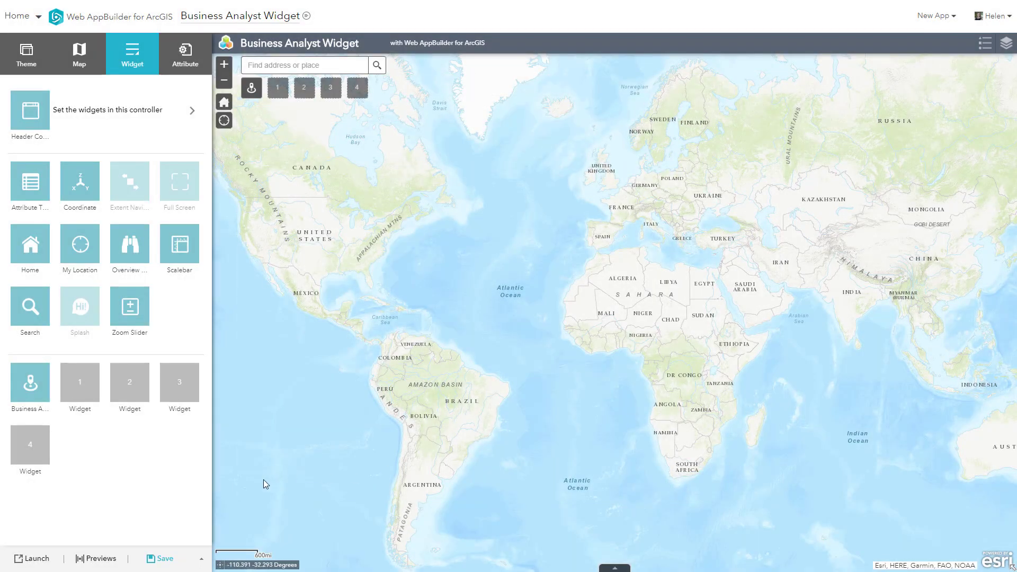
Save and launch the reconfigured app, and open its Business Analyst widget.
left_click(152, 561)
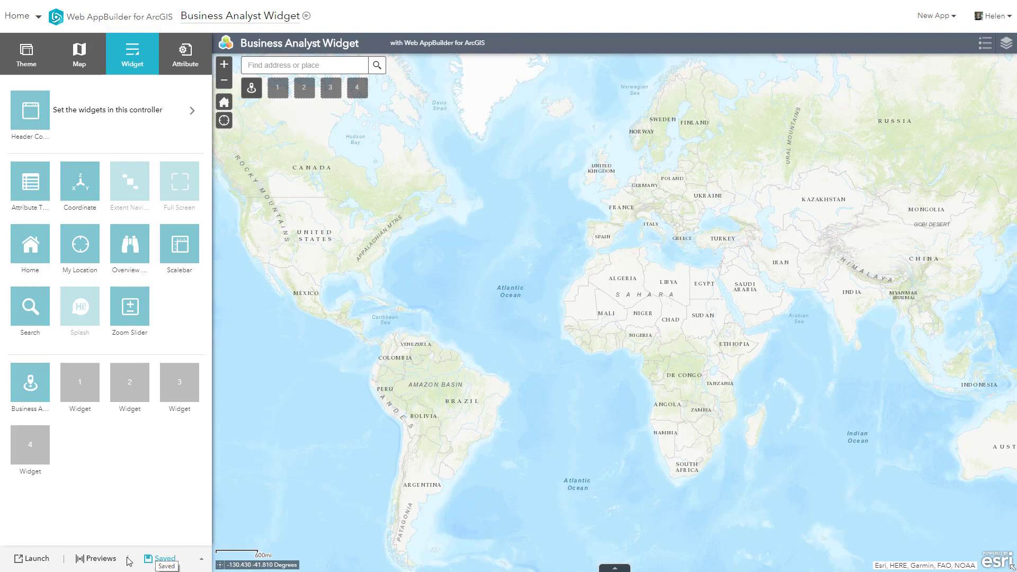
left_click(36, 561)
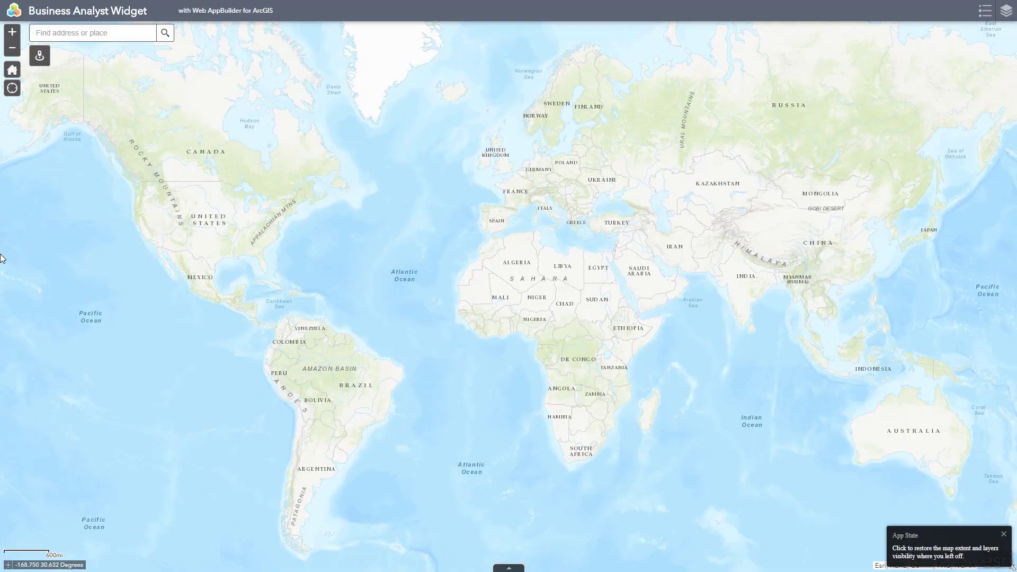
left_click(44, 59)
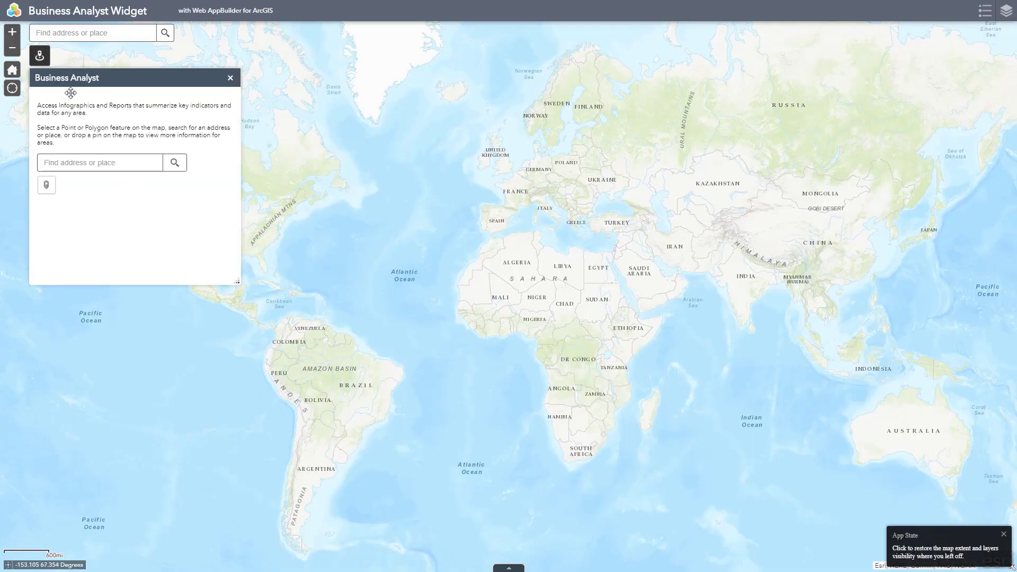
Search for "esri" in the Business Analyst widget and apply the 5 and 10 minute drive times around the location.
left_click(117, 161)
type("esri")
key("Return")
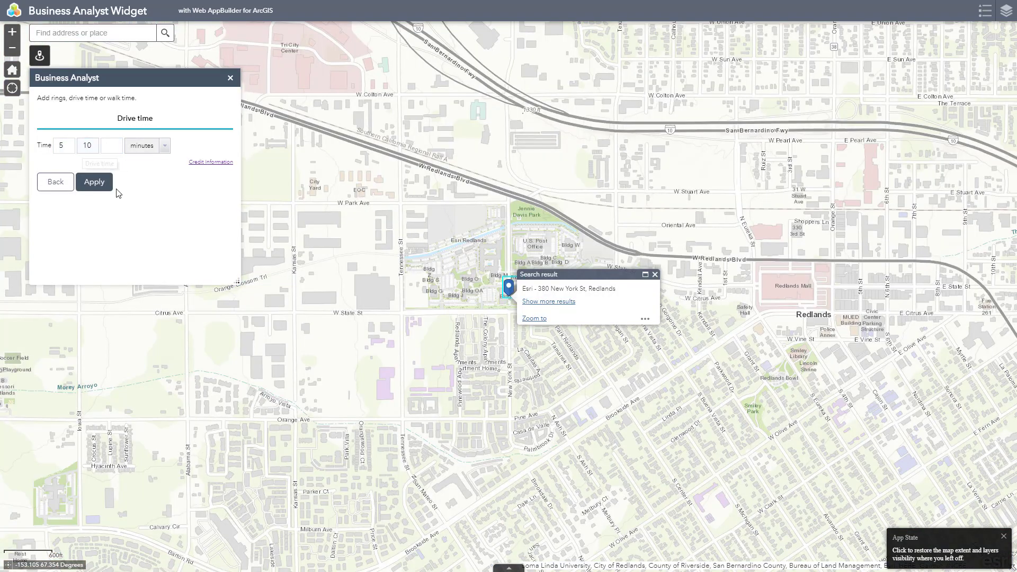
left_click(98, 186)
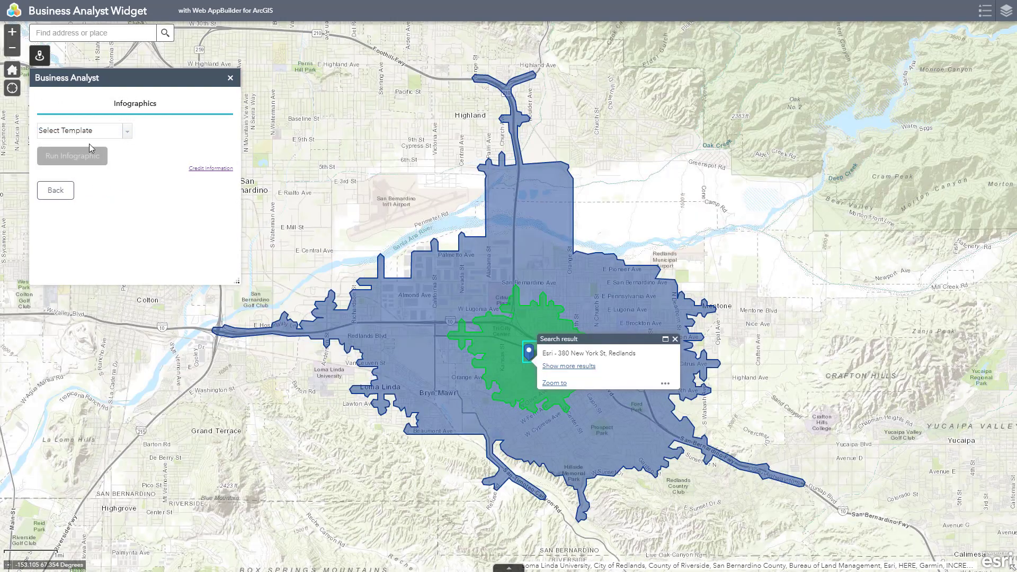
Run the Key Facts infographic for the drive-time areas.
left_click(128, 131)
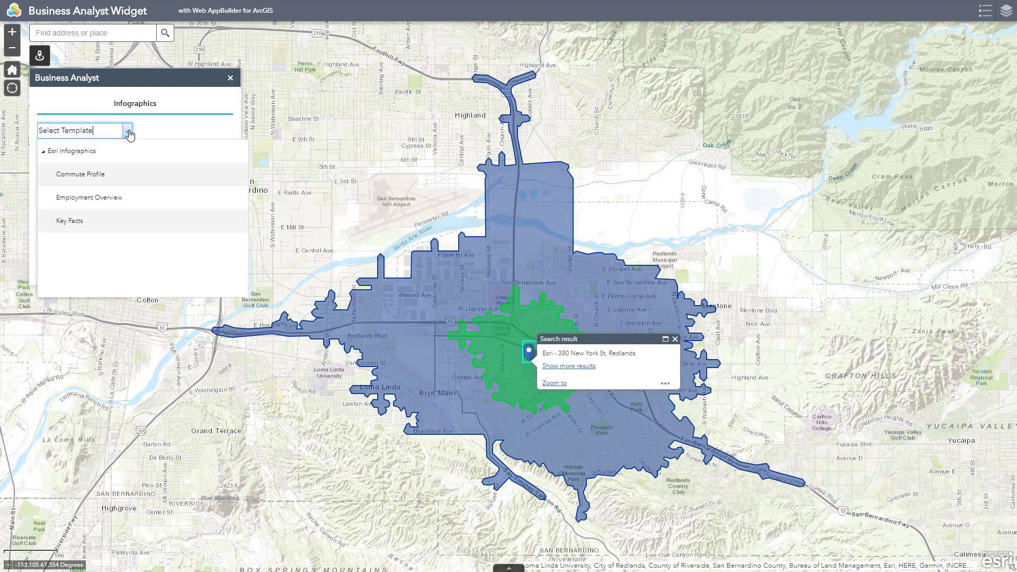
left_click(66, 221)
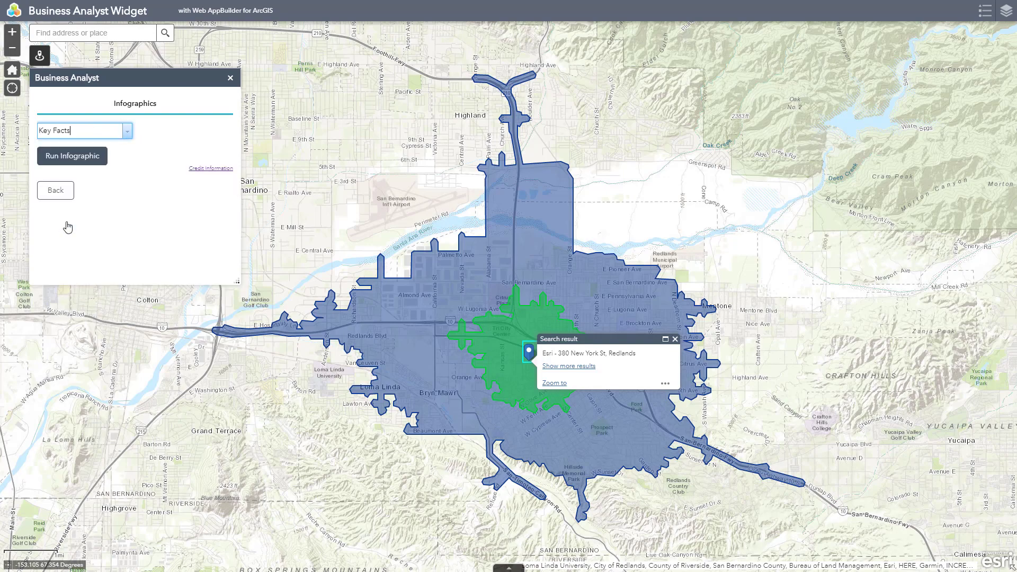
left_click(84, 161)
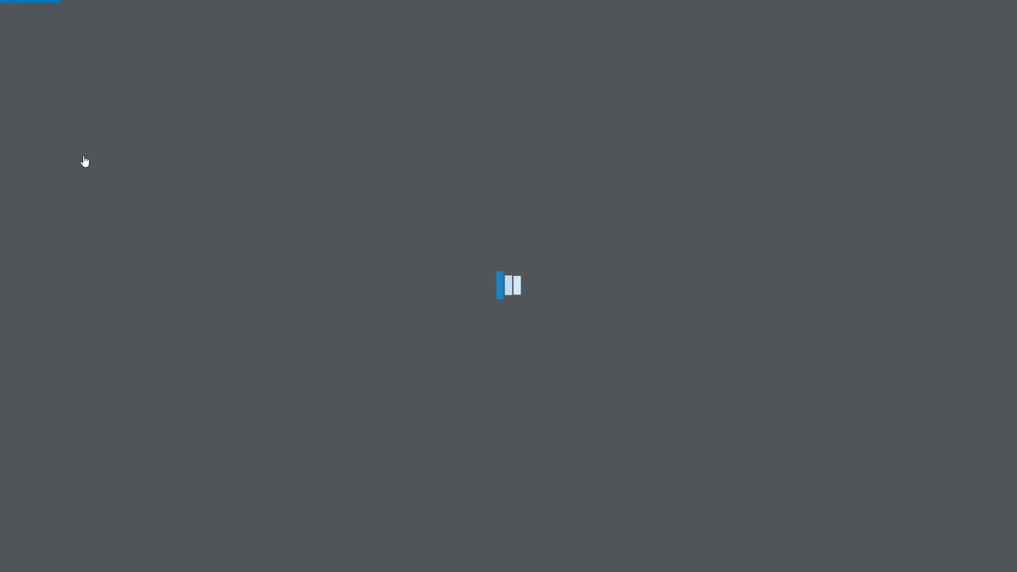